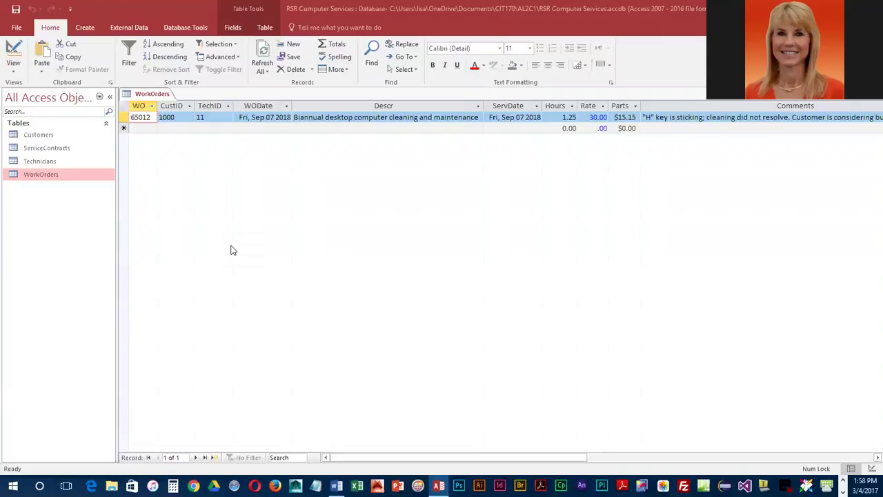
# Open the WorkOrders table in Design view and select the WO field row.
pyautogui.rightClick(57, 177)
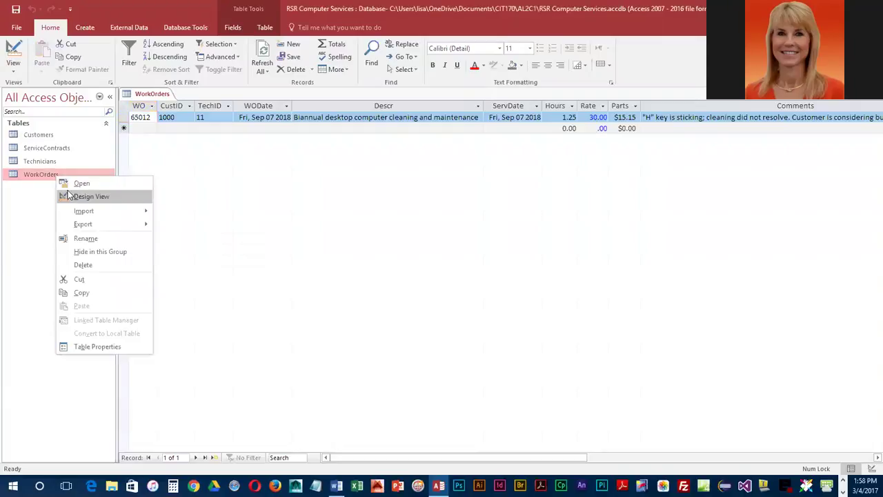
pyautogui.click(69, 196)
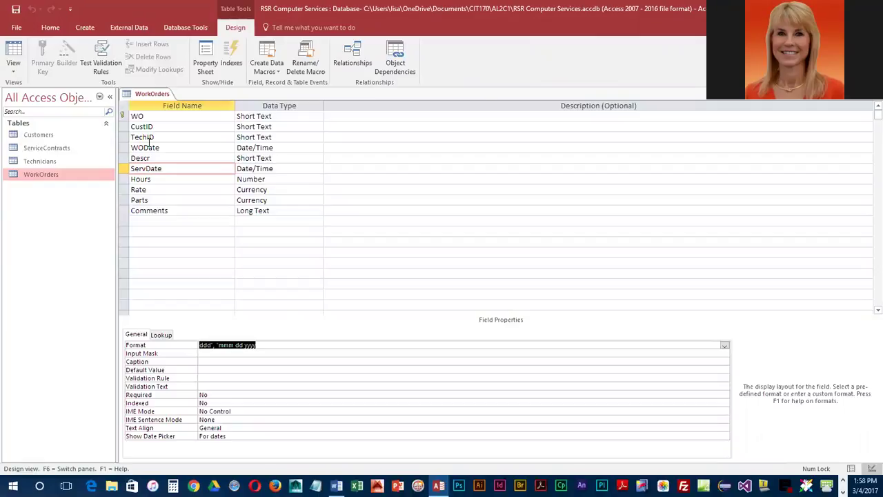
pyautogui.click(156, 117)
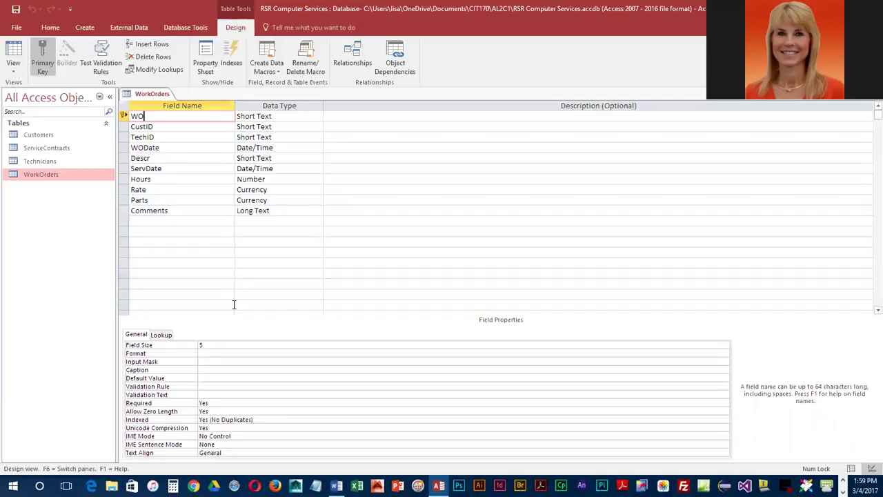
# Enter 00000 as the WO field's input mask.
pyautogui.click(212, 361)
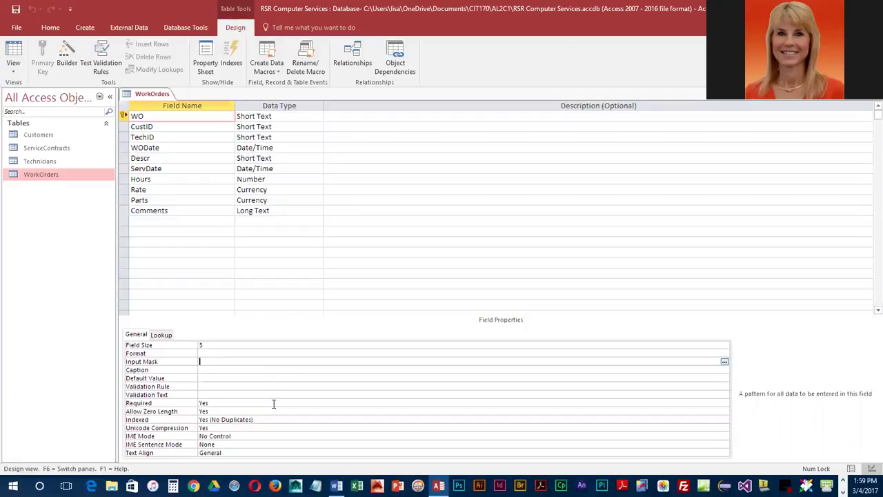
pyautogui.write('00000')
# Append ;;_ to the WO input mask, making it 00000;;_.
pyautogui.write(';')
pyautogui.write(';')
pyautogui.write('_')
# Save the table design and go to the WODate field's Input Mask property.
pyautogui.click(14, 11)
pyautogui.click(181, 146)
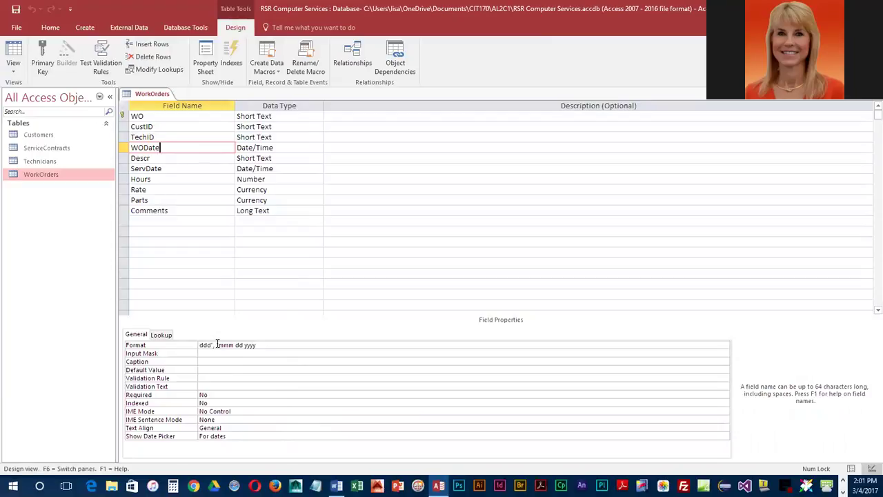
pyautogui.click(222, 353)
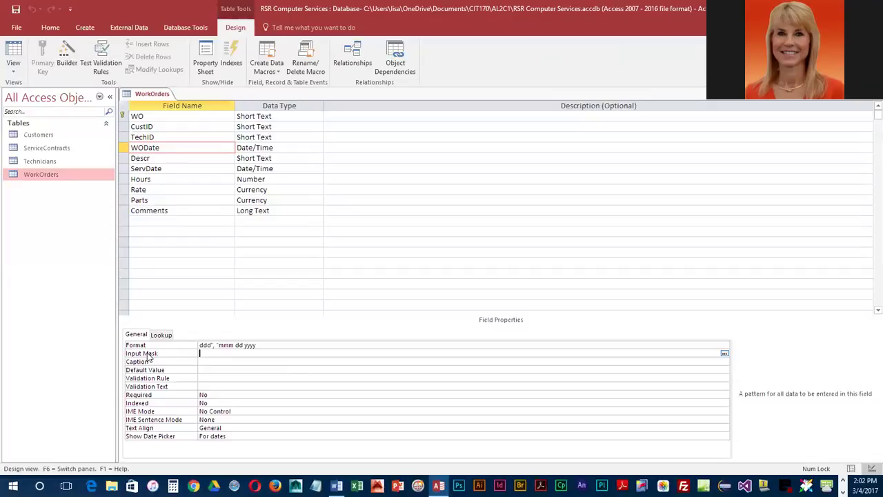
# Enter the month-day-year mask LLL/00/0000 for WODate.
pyautogui.write('LLL')
pyautogui.write('L')
pyautogui.write('00')
pyautogui.write('/')
pyautogui.write('0000')
# Edit the WODate mask to >L<LL/00/0000;0;_, capitalising only the month's first letter.
pyautogui.click(201, 353)
pyautogui.write('>')
pyautogui.press('Right')
pyautogui.write('<')
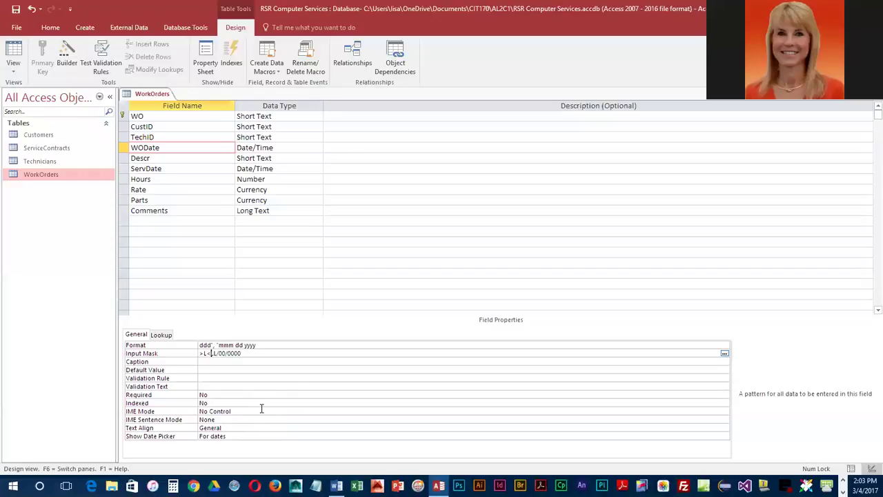
pyautogui.press('End')
pyautogui.write(';')
pyautogui.write('0')
pyautogui.write(';')
pyautogui.click(204, 354)
pyautogui.write('L')
# Copy WODate's >L<LL/00/0000;0;_ mask and paste it into ServDate's Input Mask.
pyautogui.moveTo(262, 354); pyautogui.dragTo(190, 361)
pyautogui.press('End')
pyautogui.moveTo(261, 355); pyautogui.dragTo(194, 357)
pyautogui.hotkey('ctrl', 'c')
pyautogui.click(181, 169)
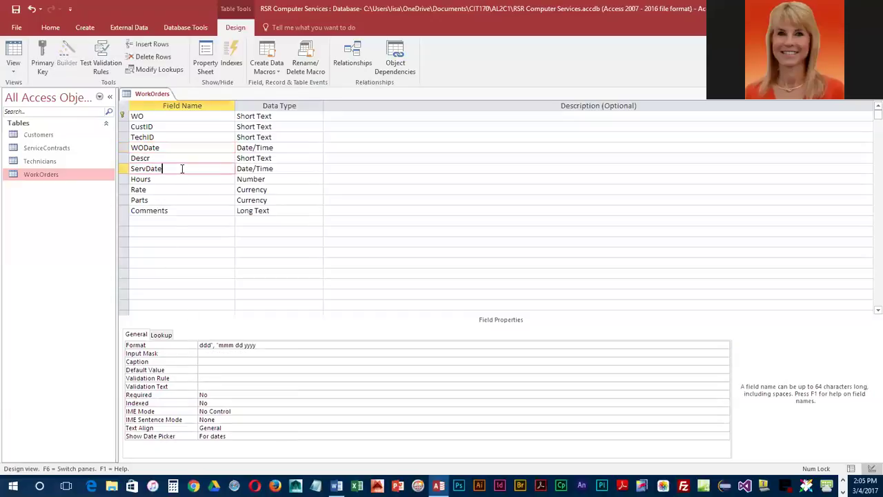
pyautogui.click(214, 354)
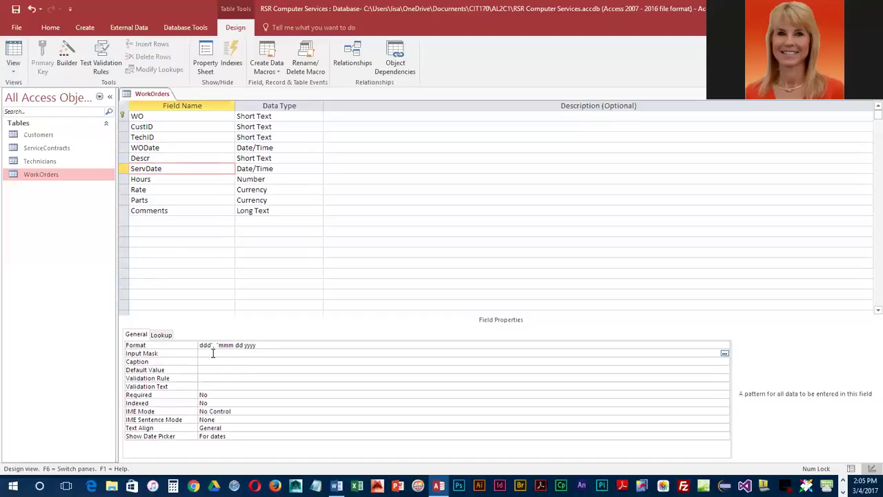
pyautogui.hotkey('ctrl', 'v')
# Save the design and switch to Datasheet view at a new record.
pyautogui.click(16, 11)
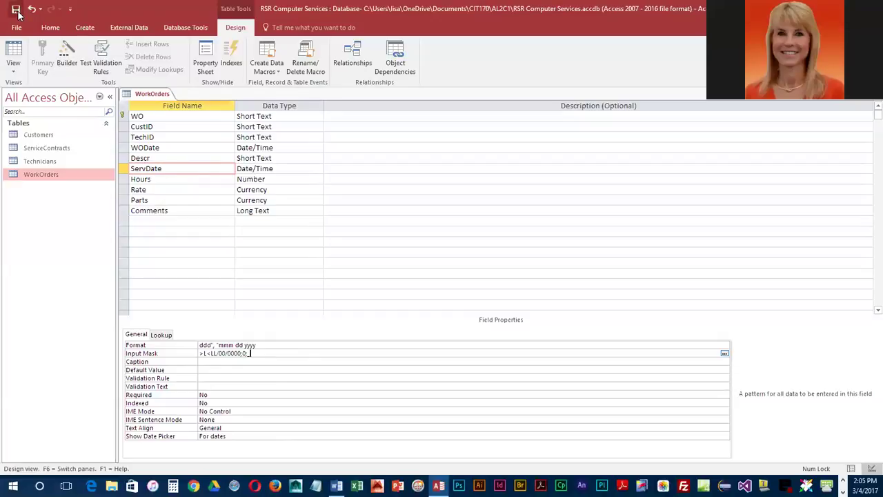
pyautogui.click(13, 52)
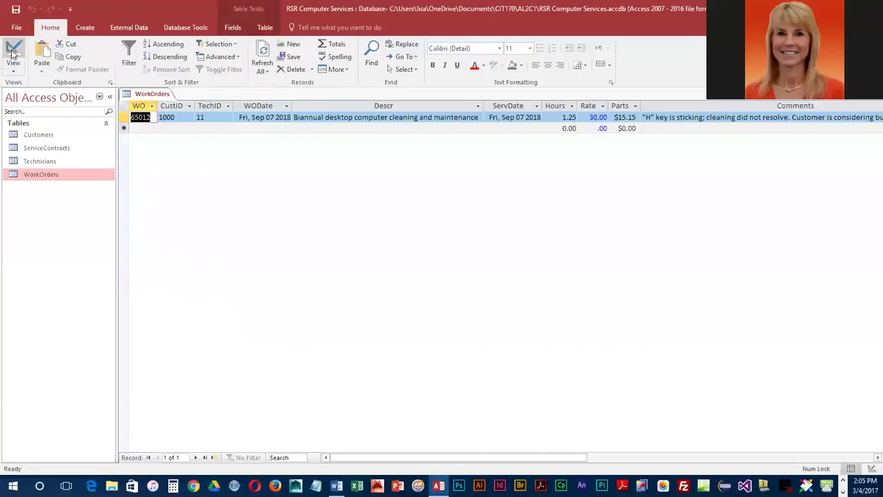
pyautogui.click(144, 129)
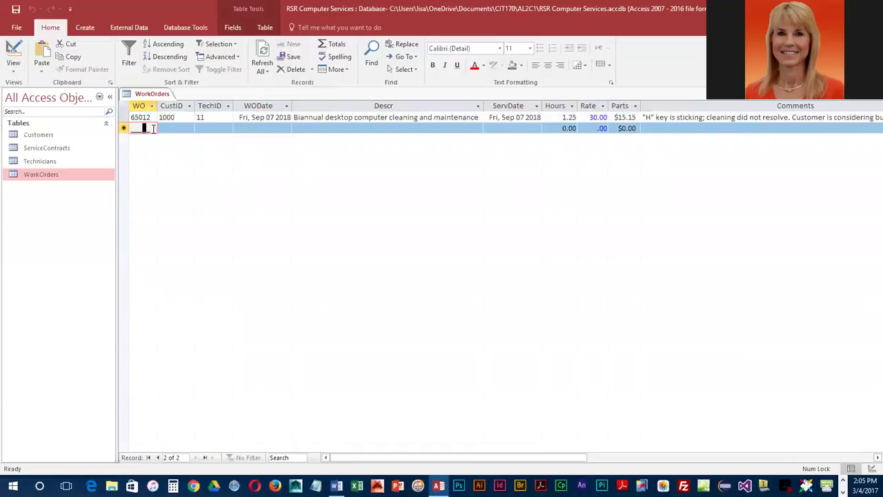
# Enter work-order number 65013 after the mask rejects the four-digit 6501.
pyautogui.write('65')
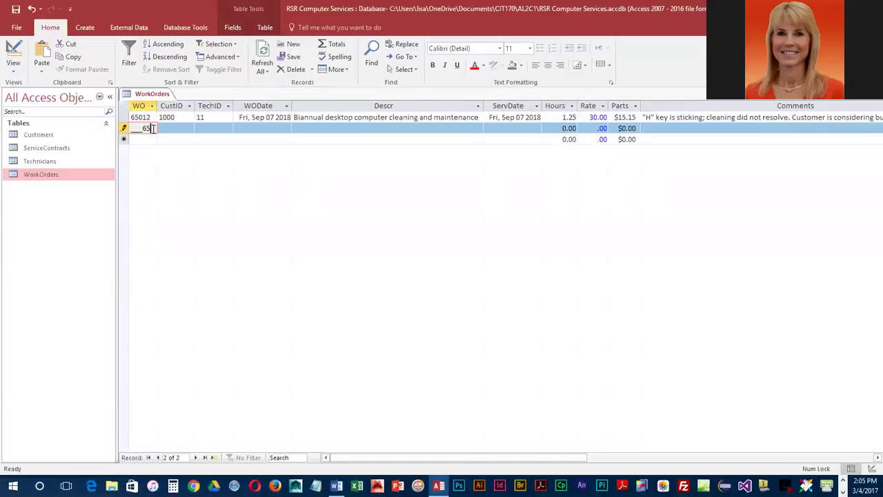
pyautogui.press('BackSpace')
pyautogui.press('BackSpace')
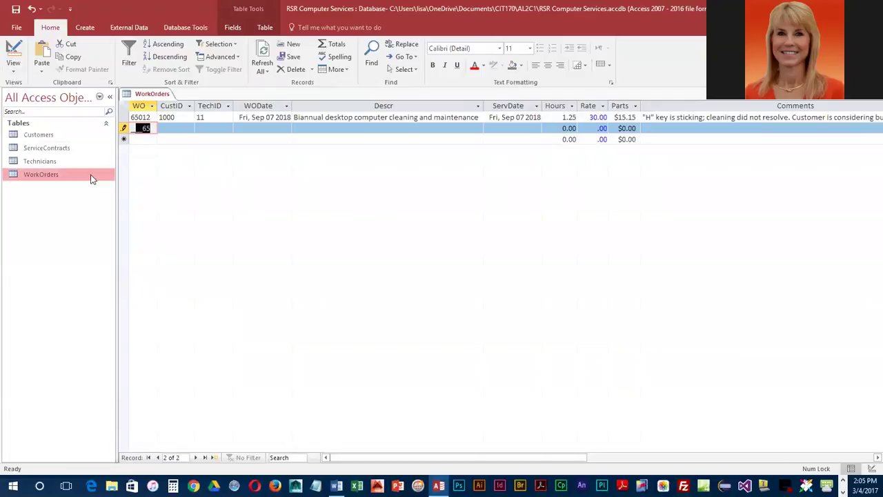
pyautogui.write('6501')
pyautogui.press('Tab')
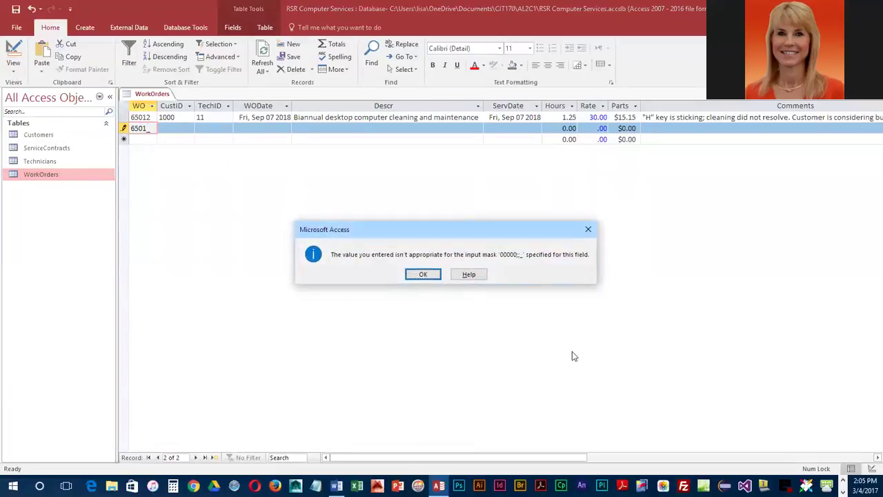
pyautogui.click(423, 274)
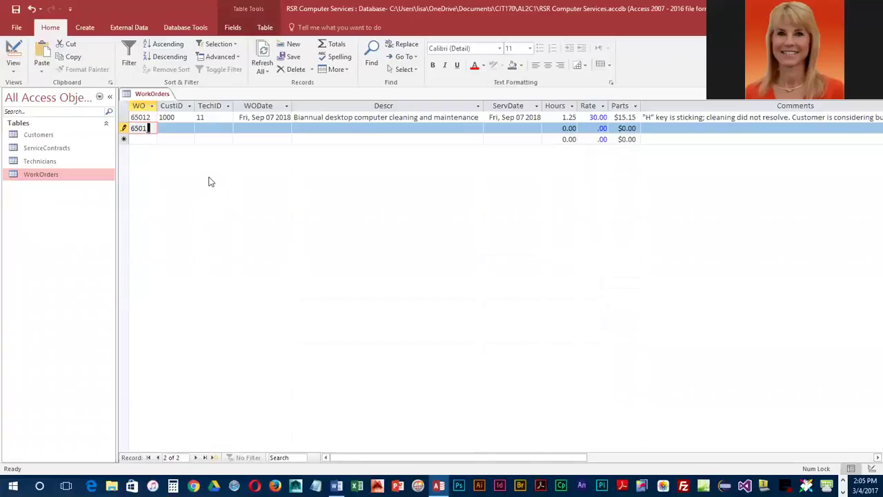
pyautogui.write('3')
pyautogui.press('Tab')
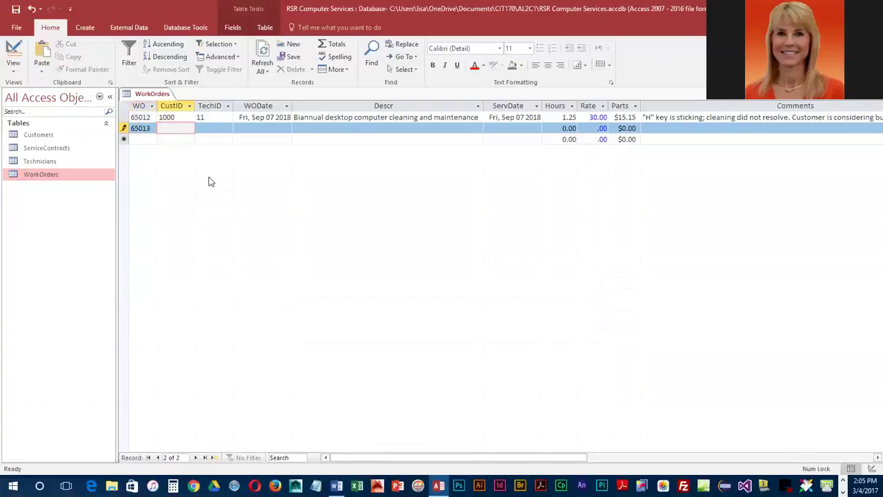
# Enter CustID 1000 and TechID 10 for the new work order.
pyautogui.write('1000')
pyautogui.press('Tab')
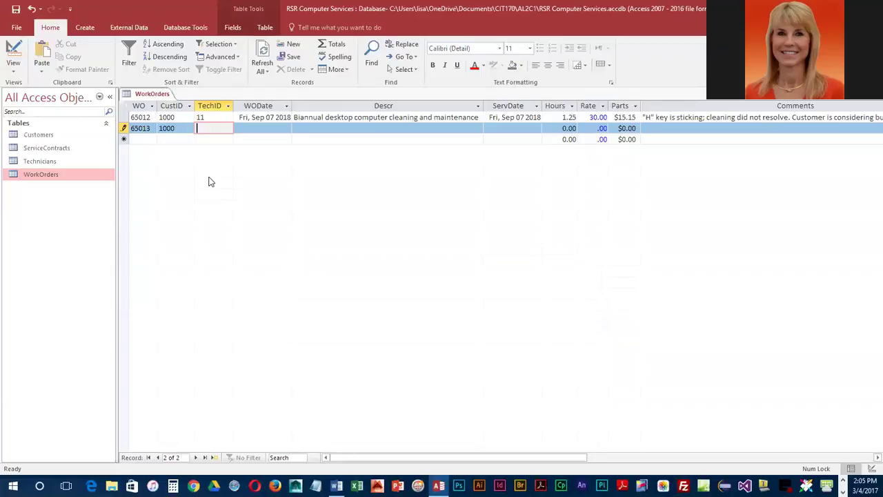
pyautogui.write('10')
pyautogui.press('Tab')
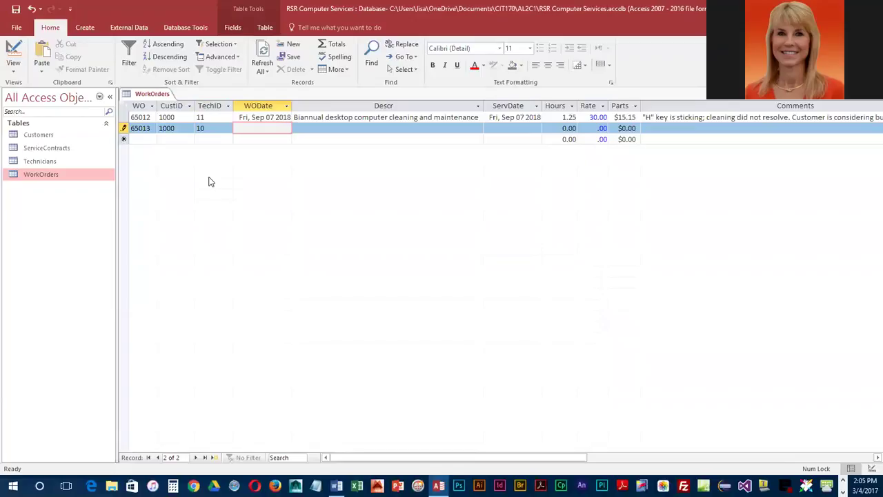
# Enter WODate Sep/07/2018 through the mask so it shows Fri, Sep 07 2018.
pyautogui.write('Se')
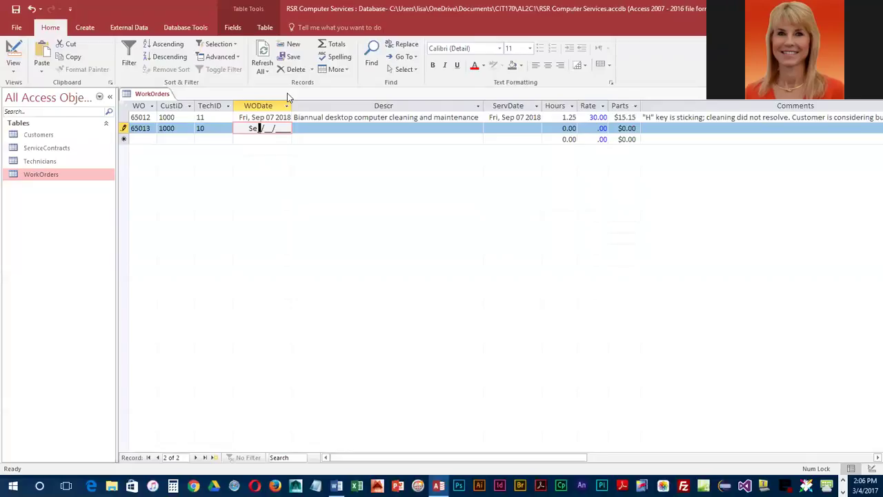
pyautogui.write('p')
pyautogui.write('07/2018')
pyautogui.press('Tab')
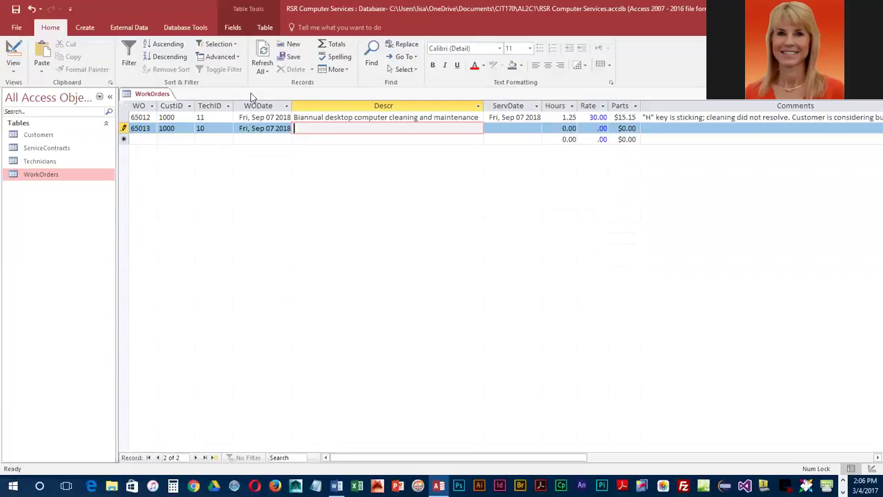
# Enter the description 'Replace keyboard' and service date Sep/10/2018.
pyautogui.write('Replace keyboard')
pyautogui.press('Tab')
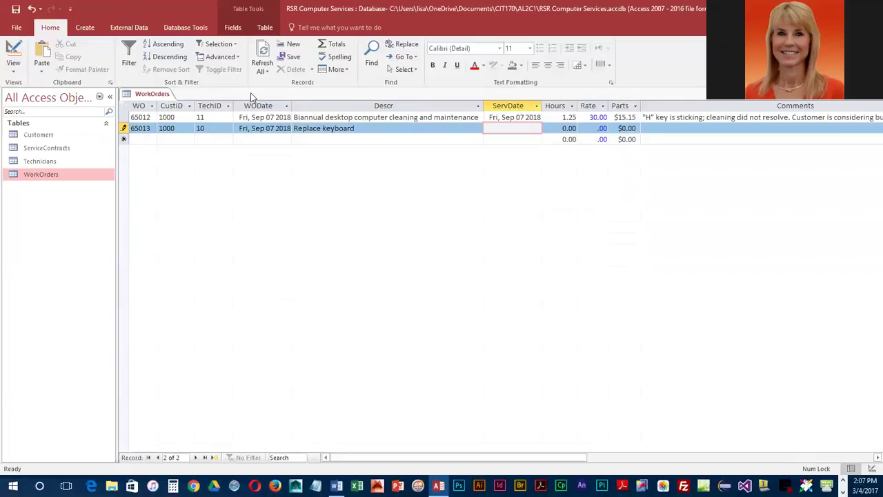
pyautogui.write('Sep10')
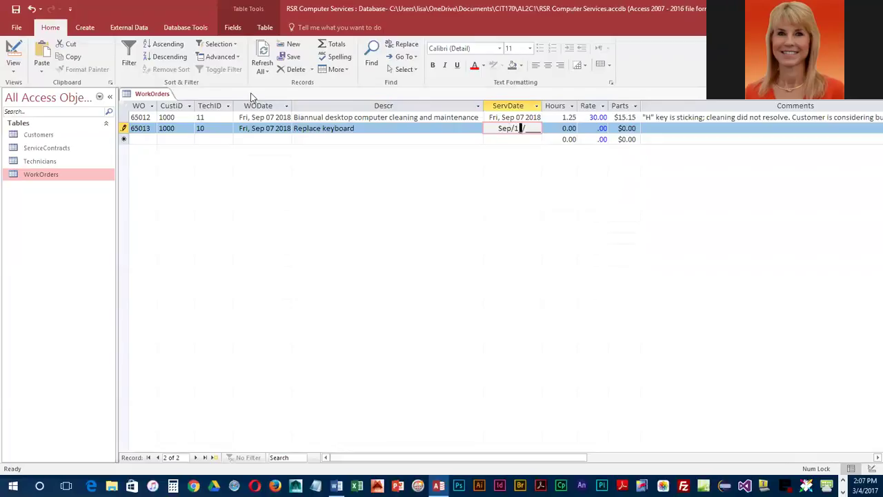
pyautogui.write('208')
pyautogui.write('8')
pyautogui.press('Tab')
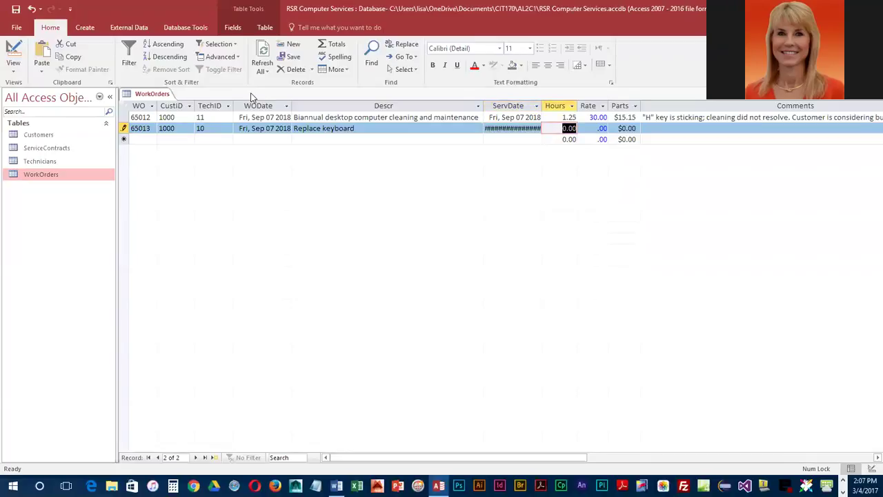
# Widen the ServDate column, then enter 0.5 hours and a rate of 28.5.
pyautogui.doubleClick(542, 108)
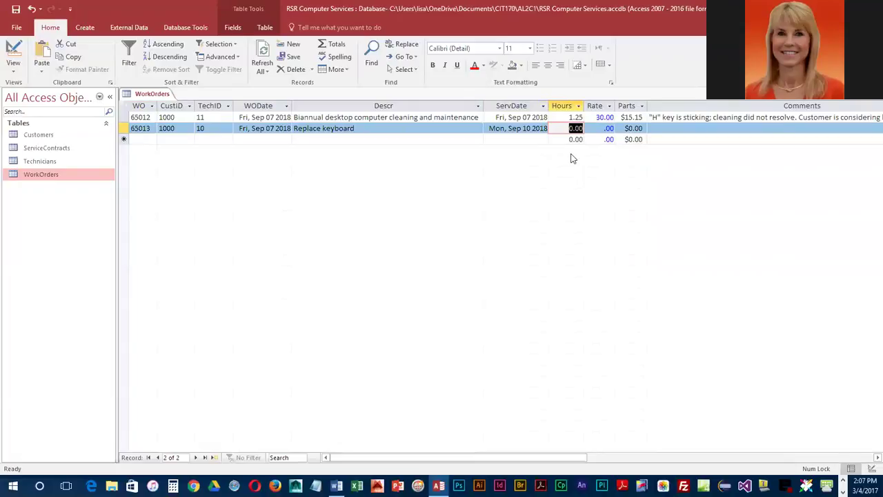
pyautogui.write('.5')
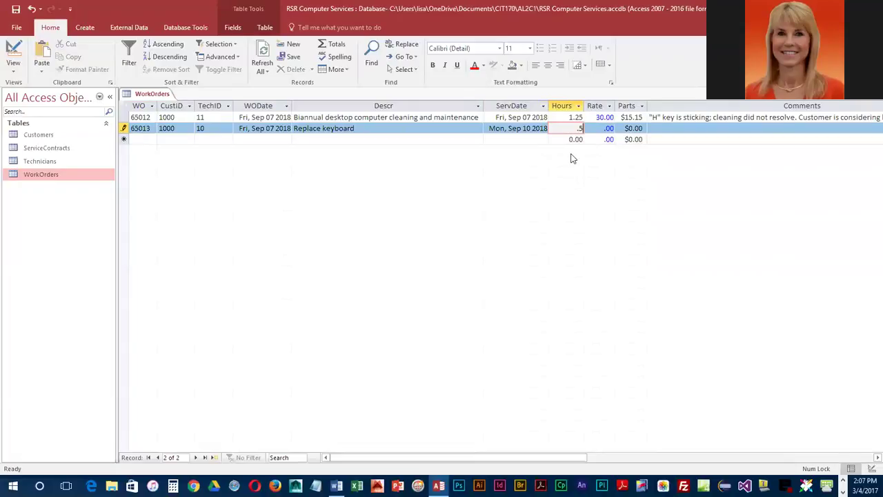
pyautogui.press('Tab')
pyautogui.write('28.5')
pyautogui.press('Tab')
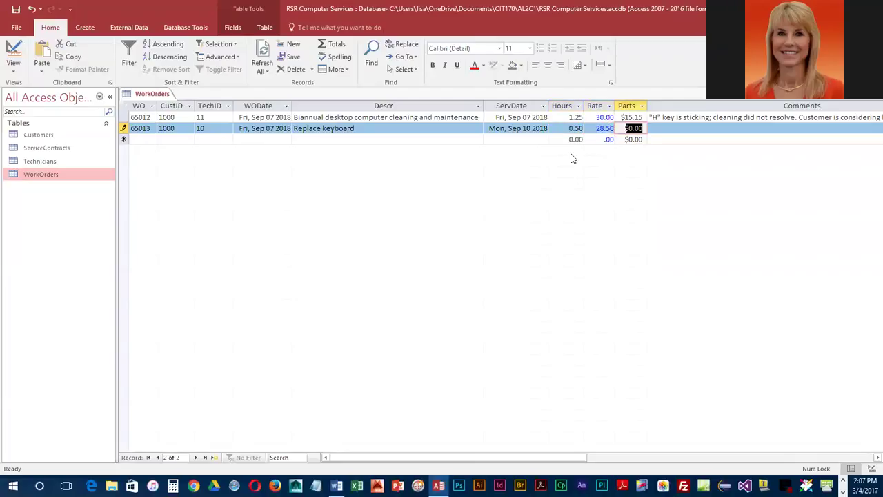
# Enter parts cost 47.25 and comment 'Serial number AWQ-982358', saving the record.
pyautogui.write('47.25')
pyautogui.press('Tab')
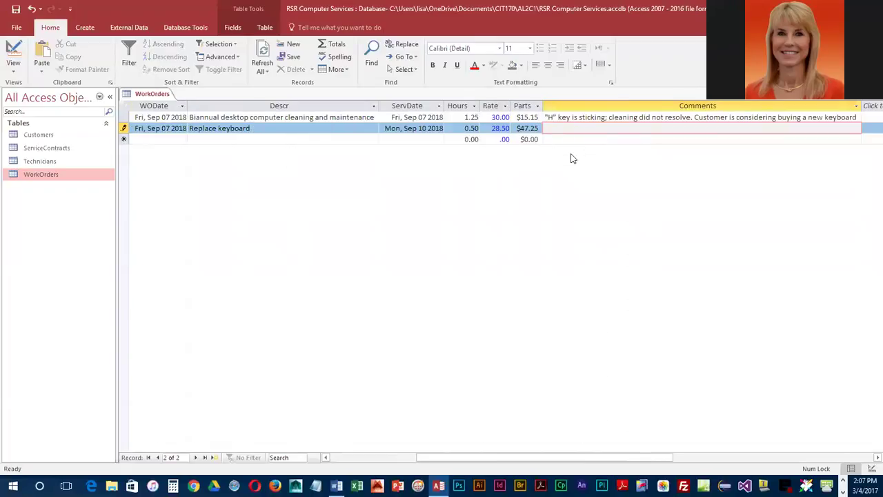
pyautogui.write('Serial number AWQ-982358')
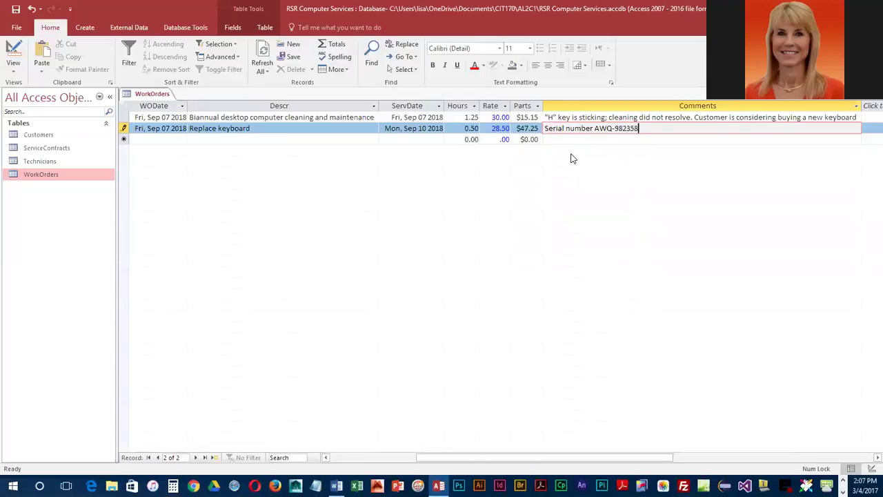
pyautogui.press('Tab')
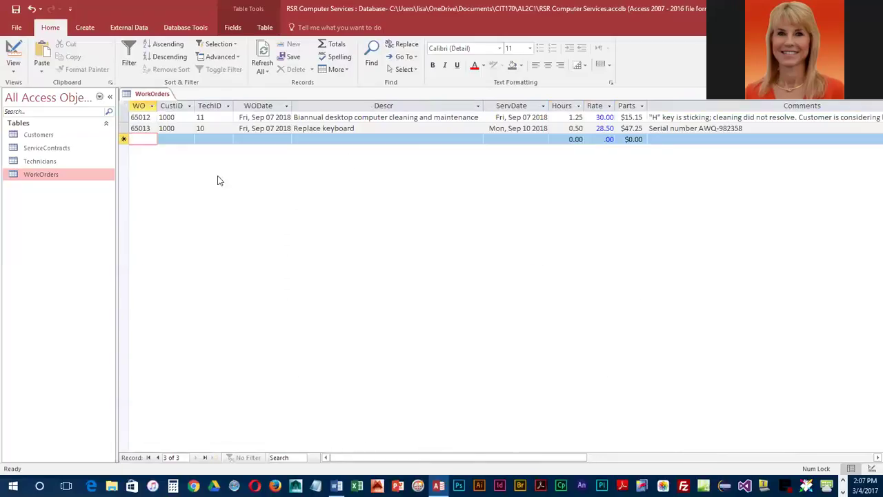